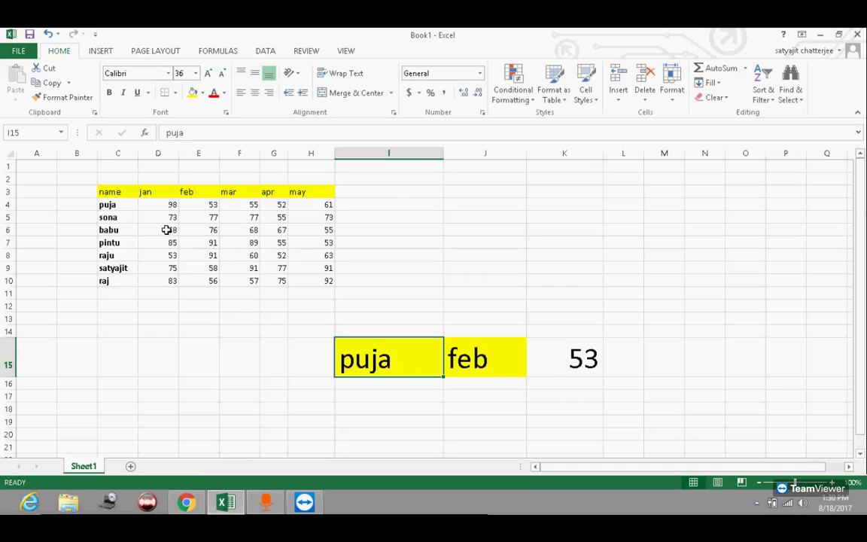
- Examine the marks table C3:H10, the lookup inputs in I15 and J15, and the formula in K15
{"action": "left_click_drag", "start_coordinate": [121, 192], "coordinate": [315, 283]}
{"action": "left_click", "coordinate": [416, 282]}
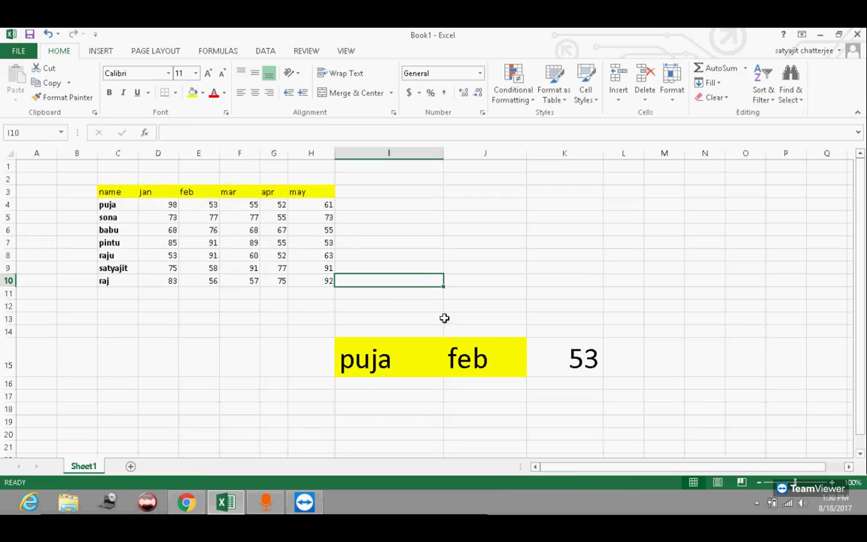
{"action": "left_click", "coordinate": [561, 359]}
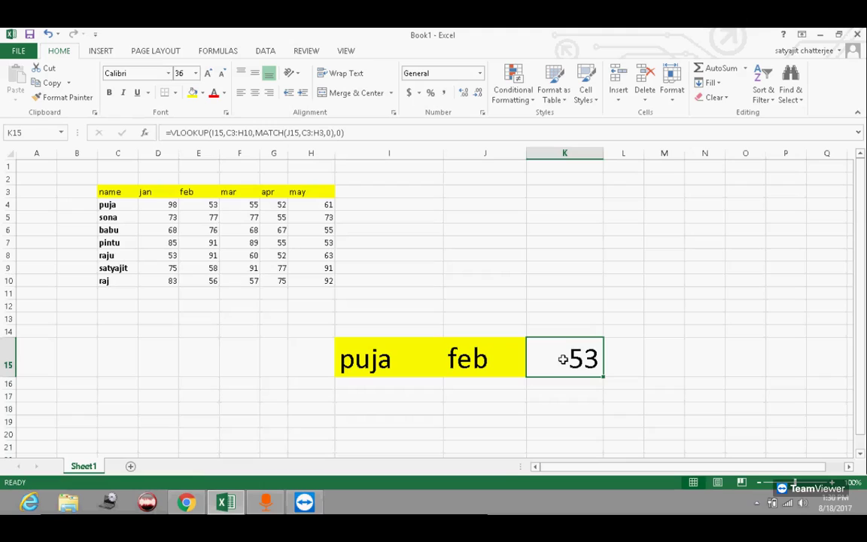
{"action": "left_click", "coordinate": [404, 359]}
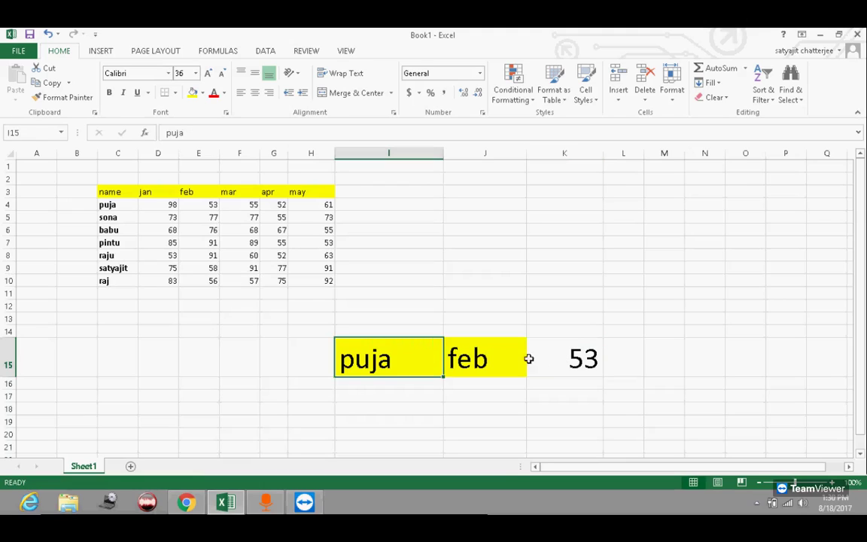
{"action": "left_click", "coordinate": [572, 360]}
{"action": "left_click", "coordinate": [350, 359]}
{"action": "left_click", "coordinate": [490, 360]}
{"action": "key", "text": "Right"}
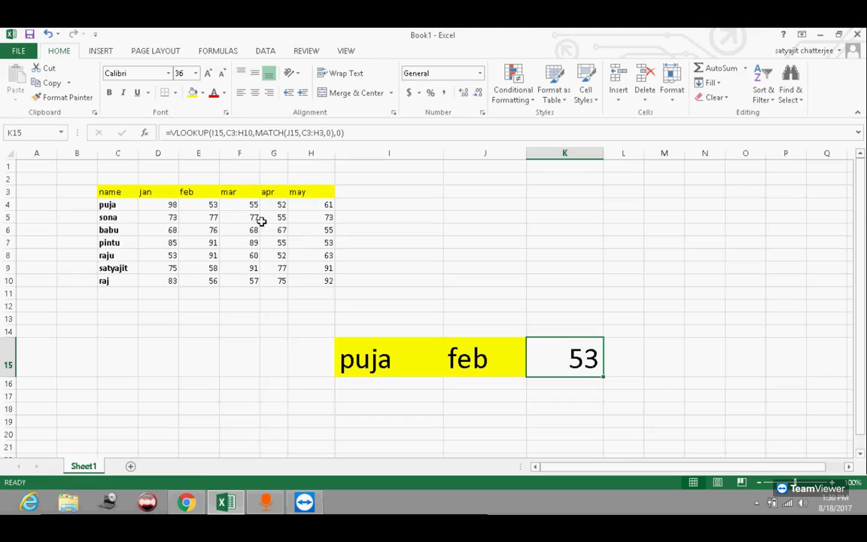
- Change the lookup month in J15 to may and check the K15 result against cell H4 in the table
{"action": "left_click", "coordinate": [492, 363]}
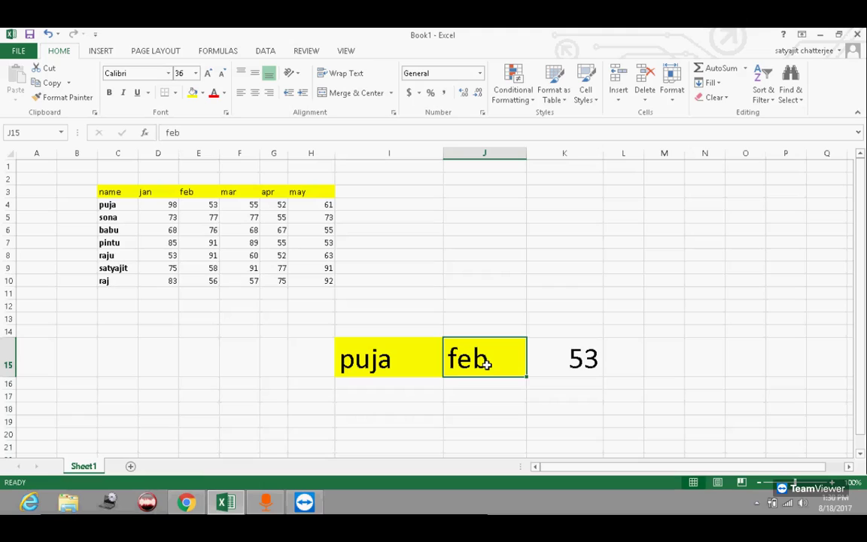
{"action": "type", "text": "may"}
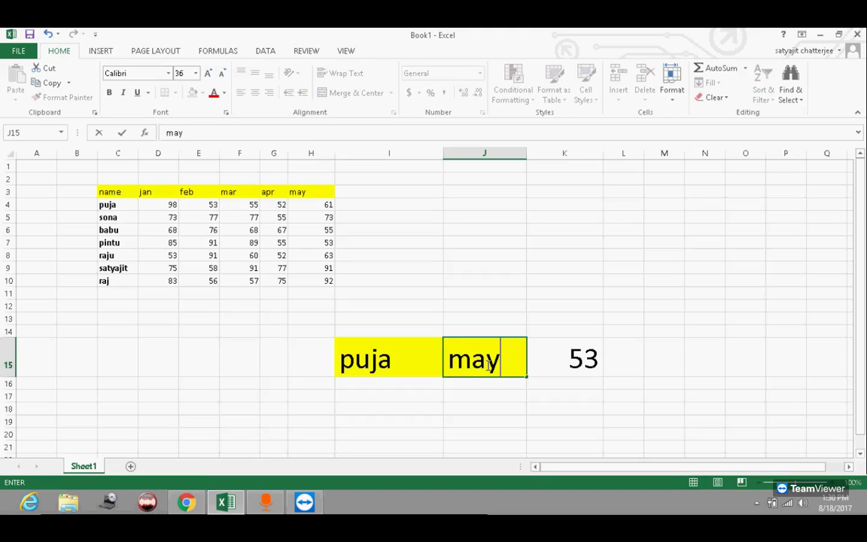
{"action": "key", "text": "Tab"}
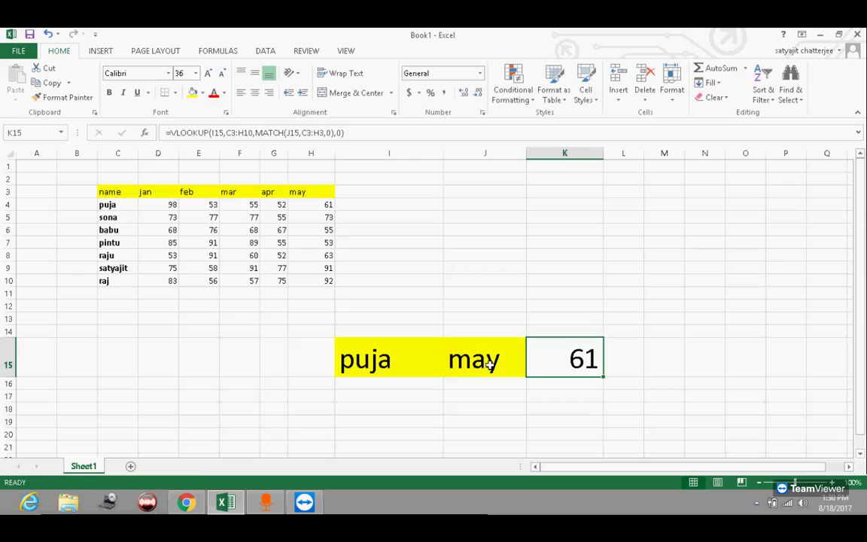
{"action": "left_click", "coordinate": [320, 204]}
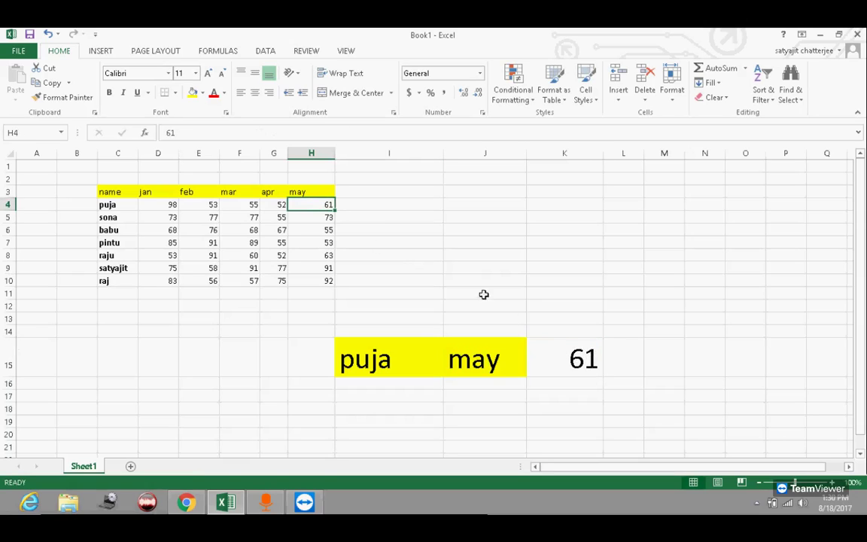
{"action": "left_click", "coordinate": [566, 356]}
{"action": "left_click", "coordinate": [477, 361]}
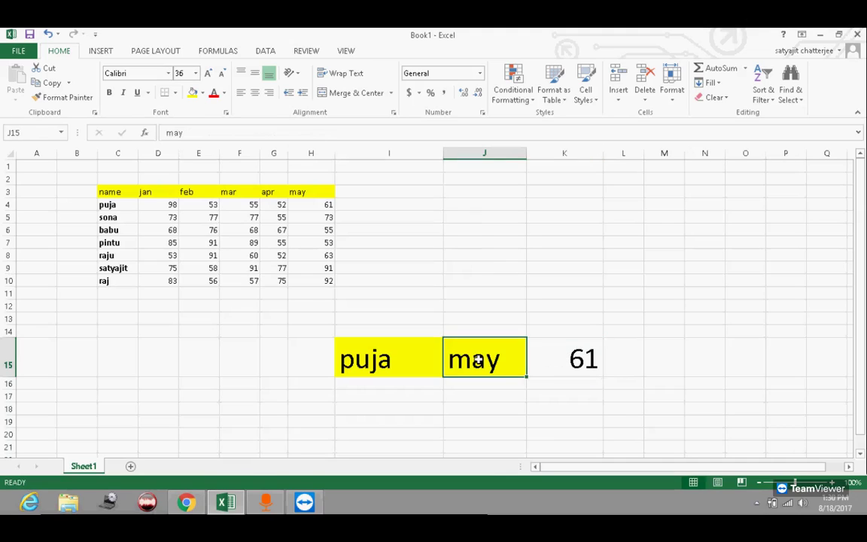
- Clear the formula from K15 and review the lookup name, lookup month and the month headers in D3:H3
{"action": "left_click", "coordinate": [593, 362]}
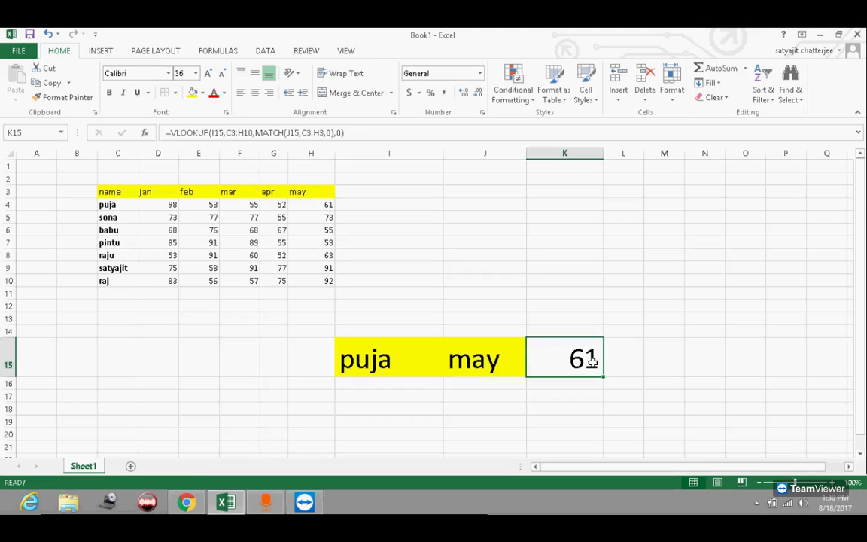
{"action": "key", "text": "Delete"}
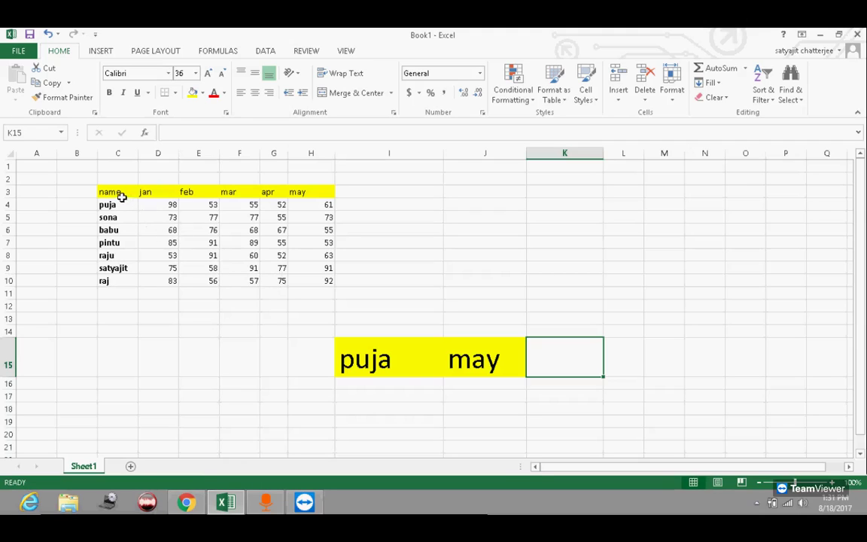
{"action": "left_click", "coordinate": [384, 358]}
{"action": "left_click", "coordinate": [501, 370]}
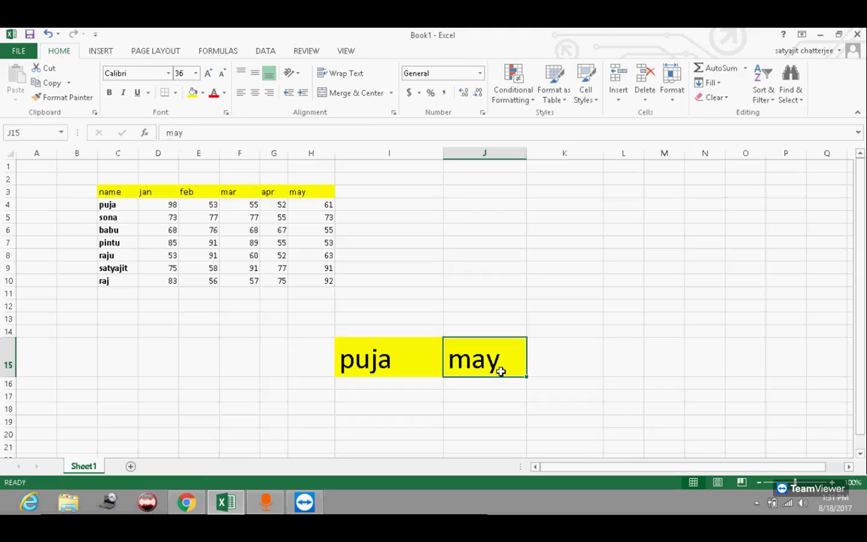
{"action": "left_click_drag", "start_coordinate": [143, 192], "coordinate": [318, 194]}
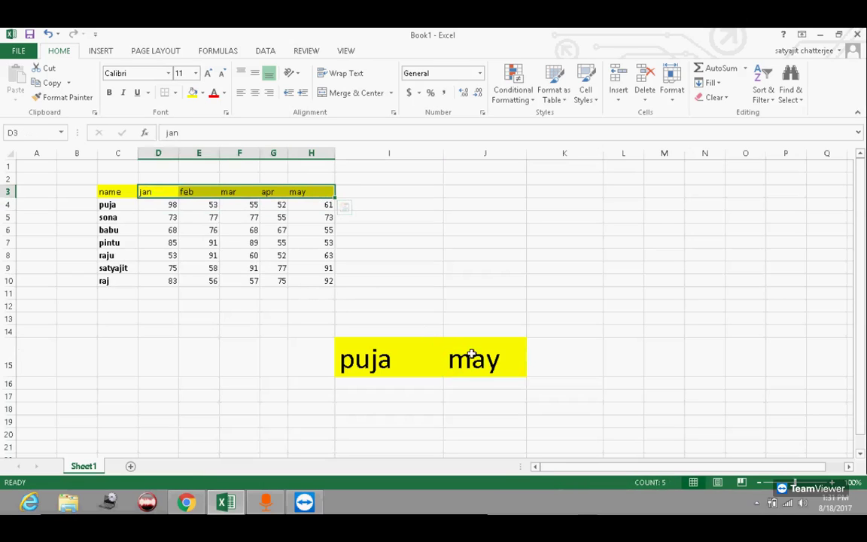
- Enter the formula =VLOOKUP(I15,C3:H10,2,0) in cell K15
{"action": "left_click", "coordinate": [562, 371]}
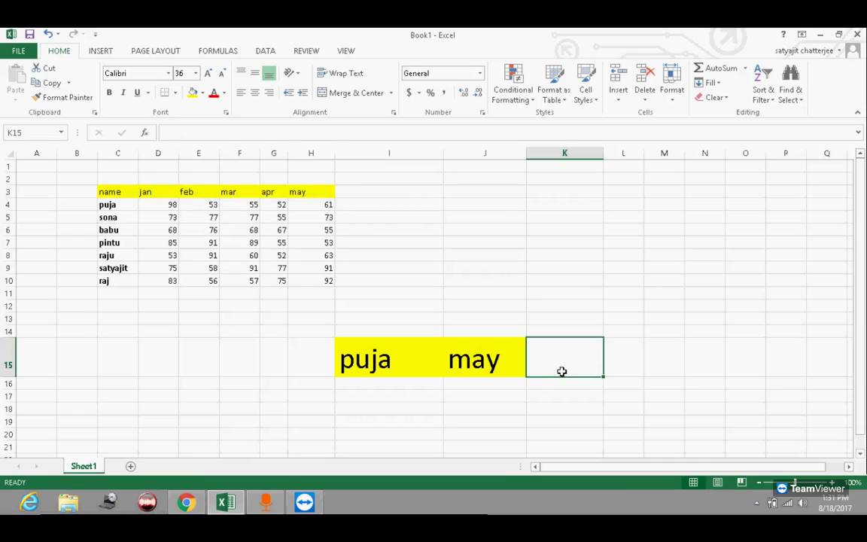
{"action": "type", "text": "="}
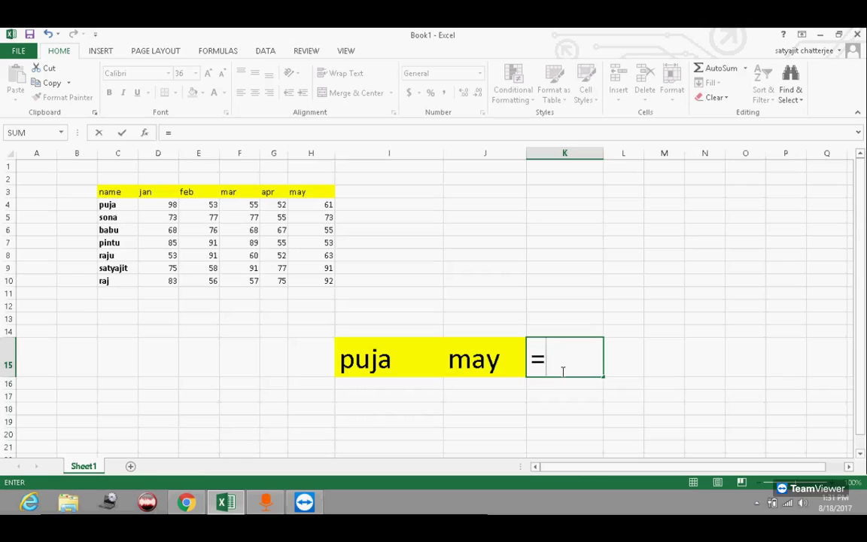
{"action": "type", "text": "vloo"}
{"action": "key", "text": "Tab"}
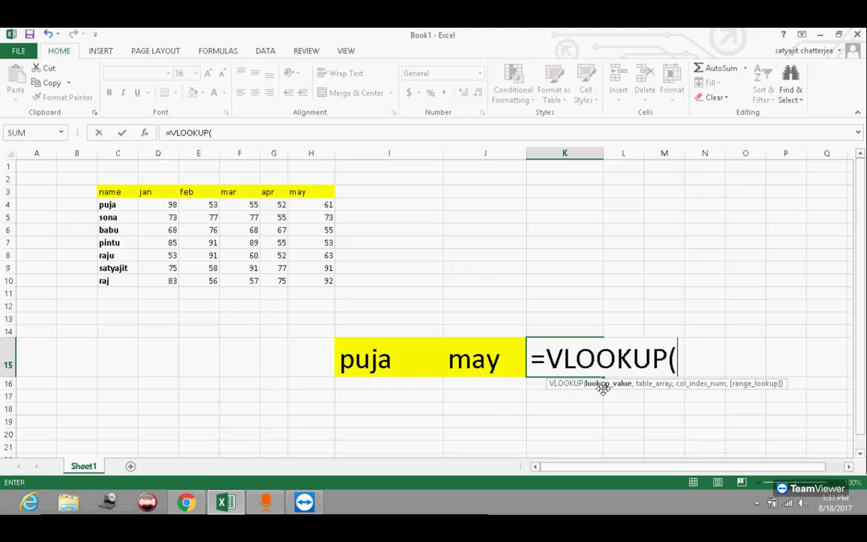
{"action": "left_click", "coordinate": [388, 360]}
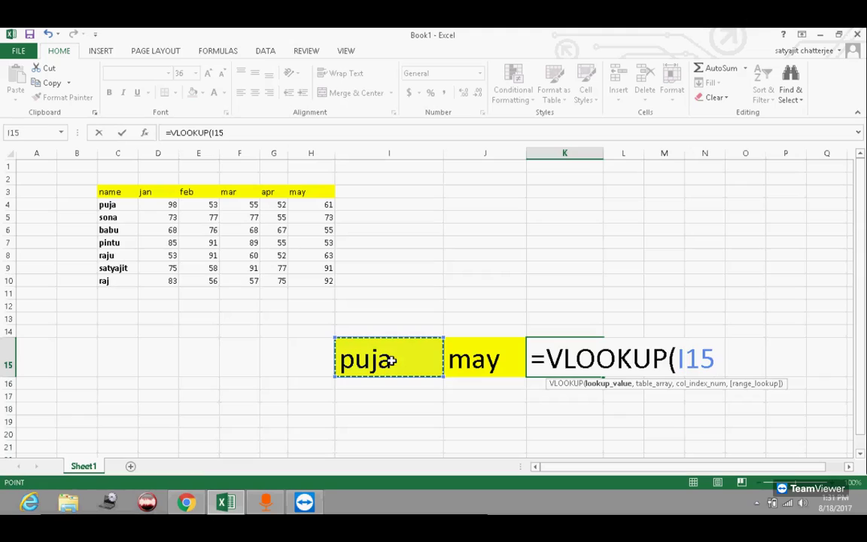
{"action": "type", "text": ","}
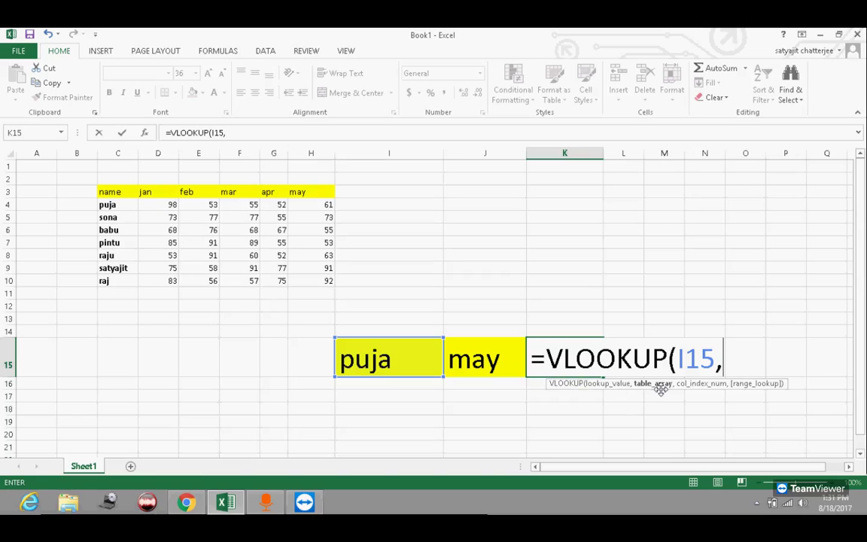
{"action": "left_click_drag", "start_coordinate": [116, 194], "coordinate": [304, 276]}
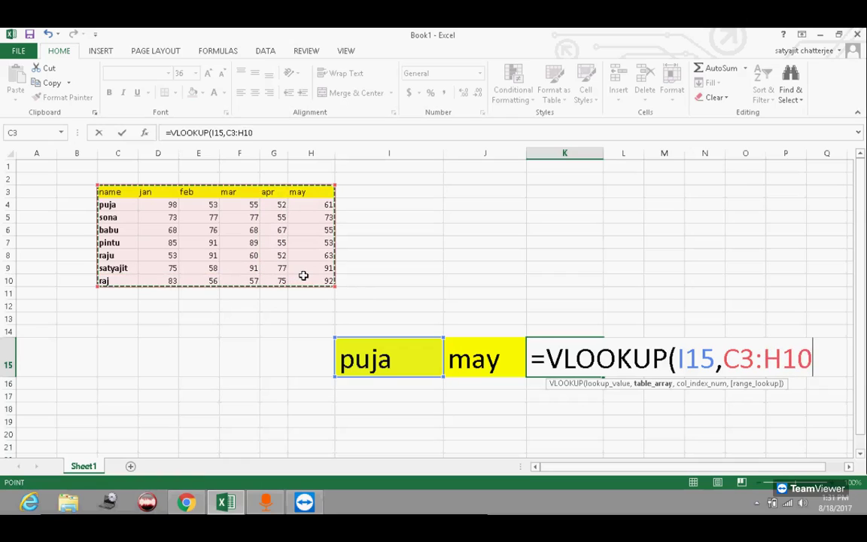
{"action": "type", "text": ","}
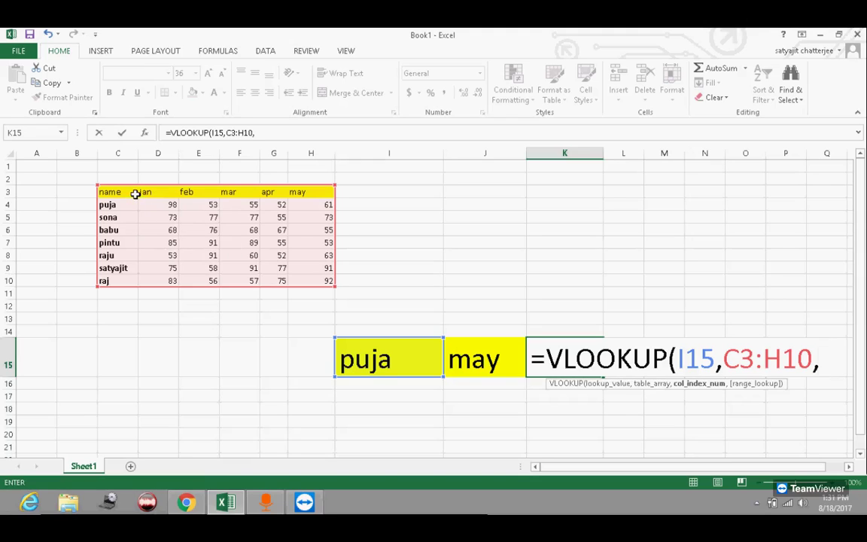
{"action": "type", "text": "2"}
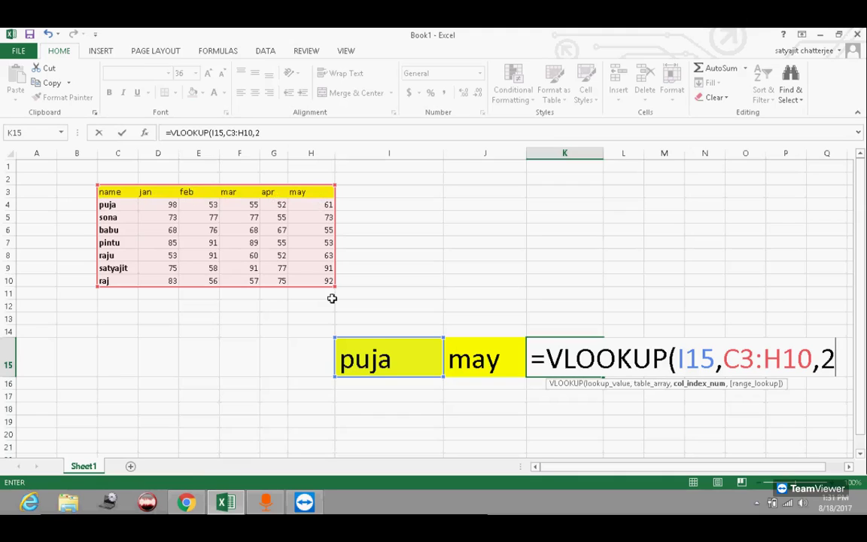
{"action": "type", "text": ","}
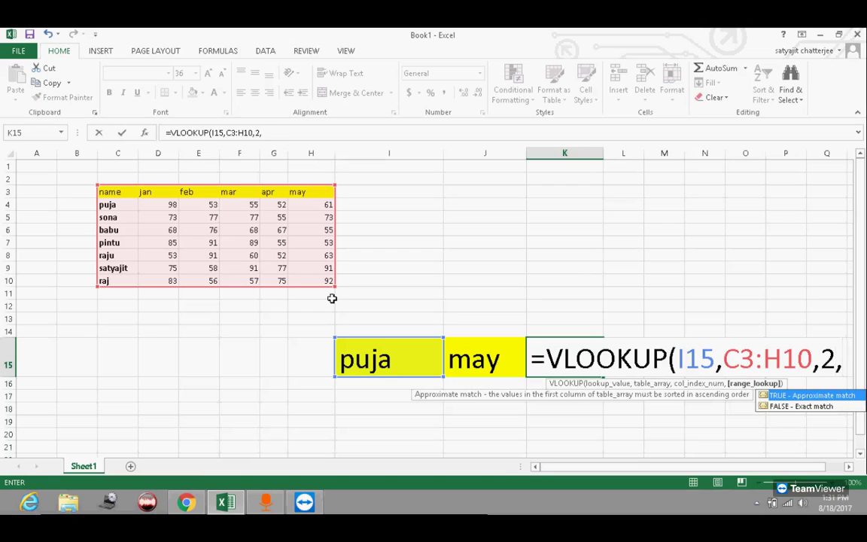
{"action": "type", "text": "0)"}
{"action": "key", "text": "Return"}
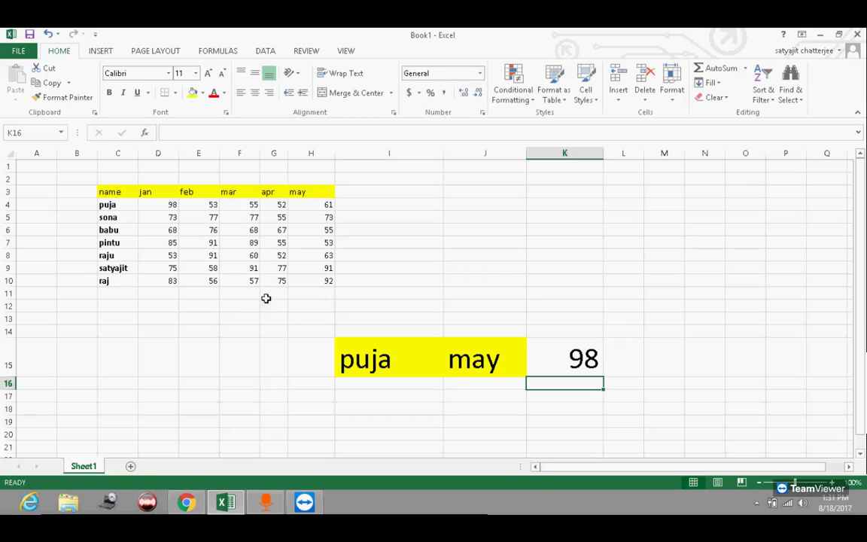
- Compare the K15 result with the jan and may marks in D4 and H4 and the month in J15
{"action": "left_click", "coordinate": [152, 210]}
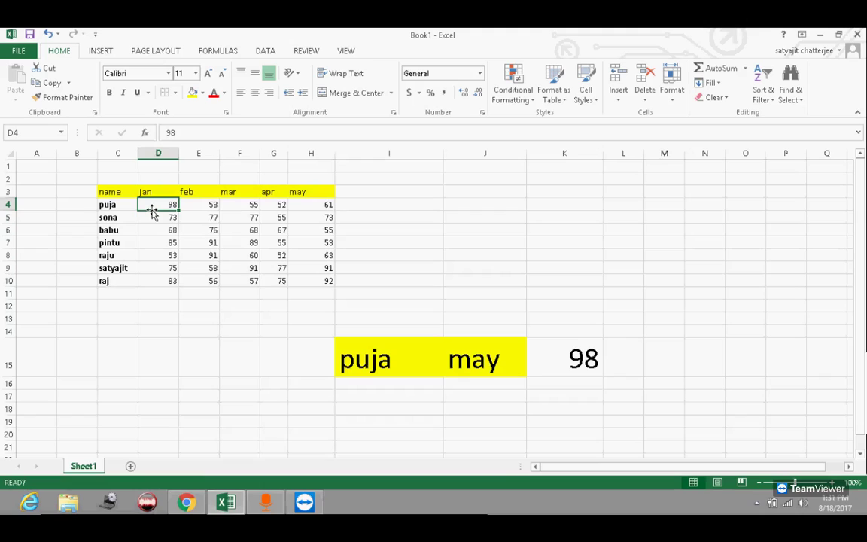
{"action": "left_click", "coordinate": [542, 366]}
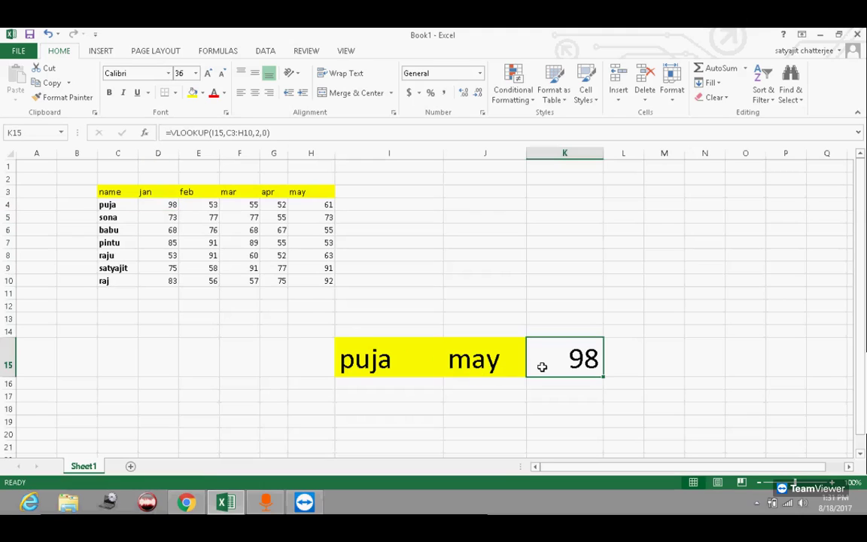
{"action": "left_click", "coordinate": [494, 360]}
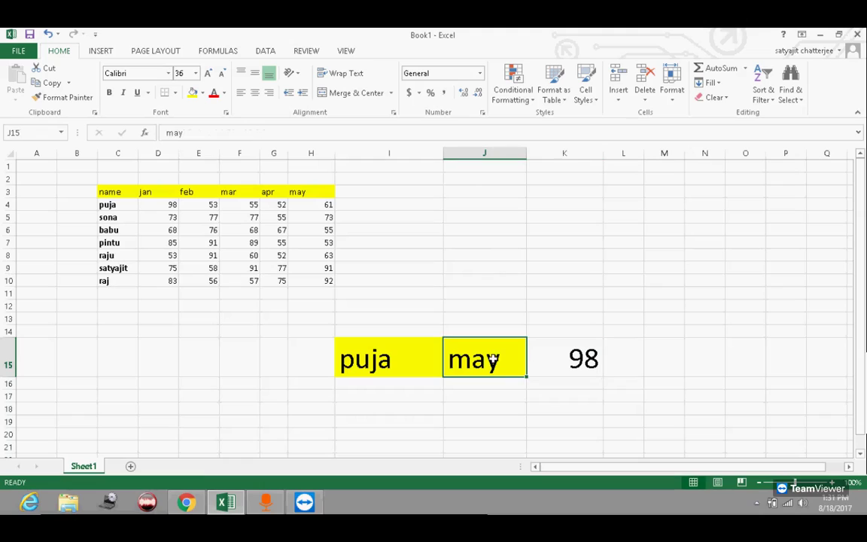
{"action": "left_click", "coordinate": [316, 200]}
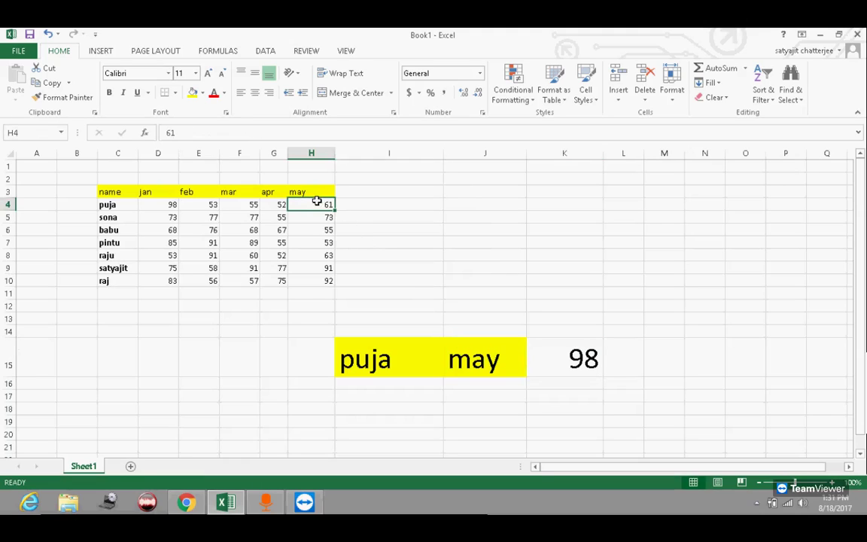
{"action": "left_click", "coordinate": [475, 355]}
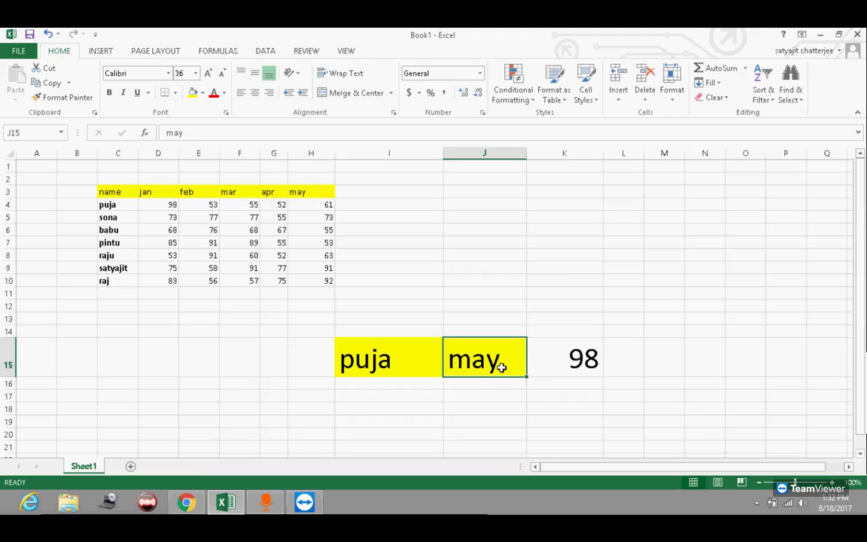
- Replace the column index 2 in the K15 VLOOKUP formula with a MATCH function that uses J15 as its lookup value
{"action": "left_click", "coordinate": [552, 363]}
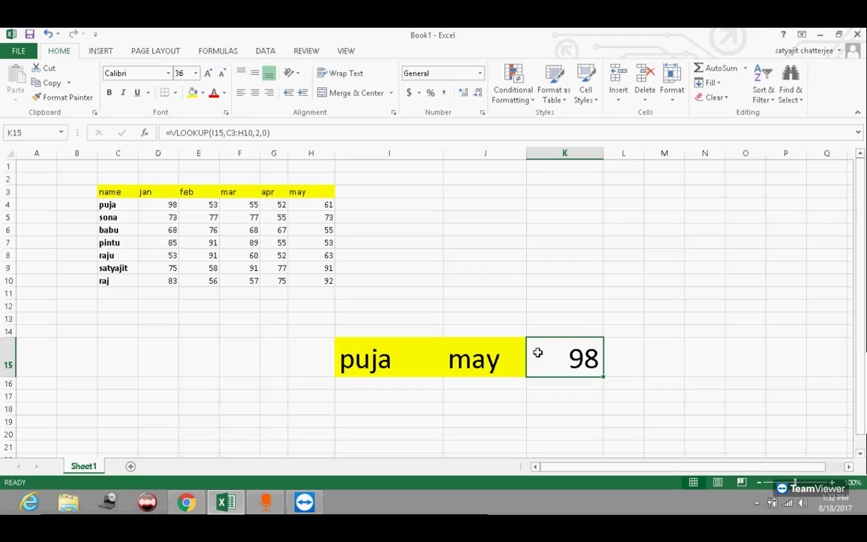
{"action": "left_click", "coordinate": [260, 132]}
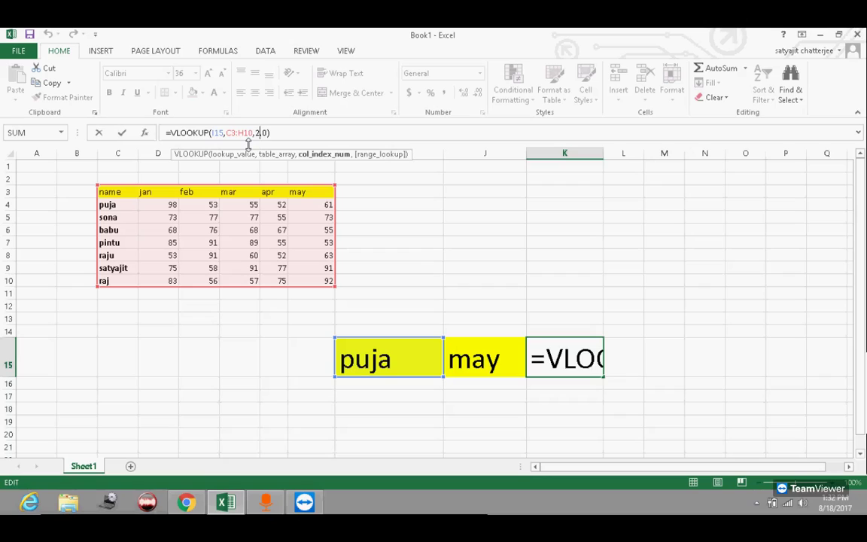
{"action": "key", "text": "BackSpace"}
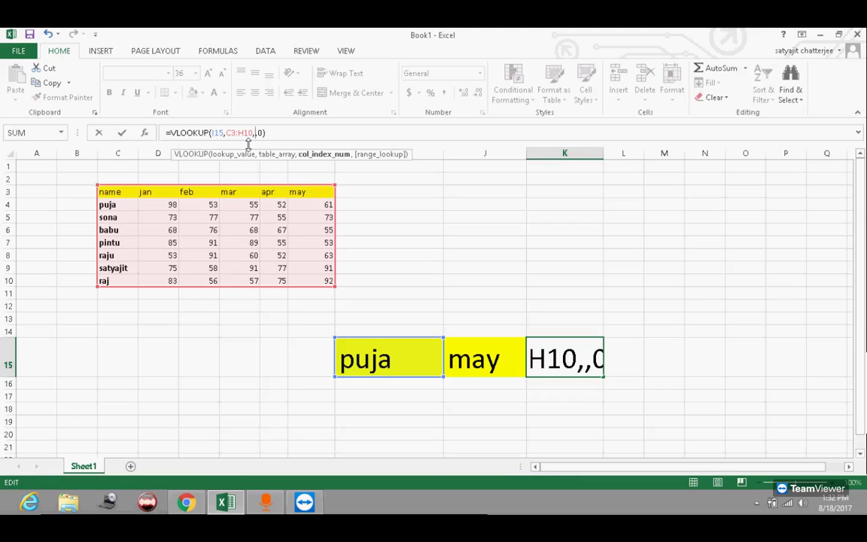
{"action": "type", "text": "ma"}
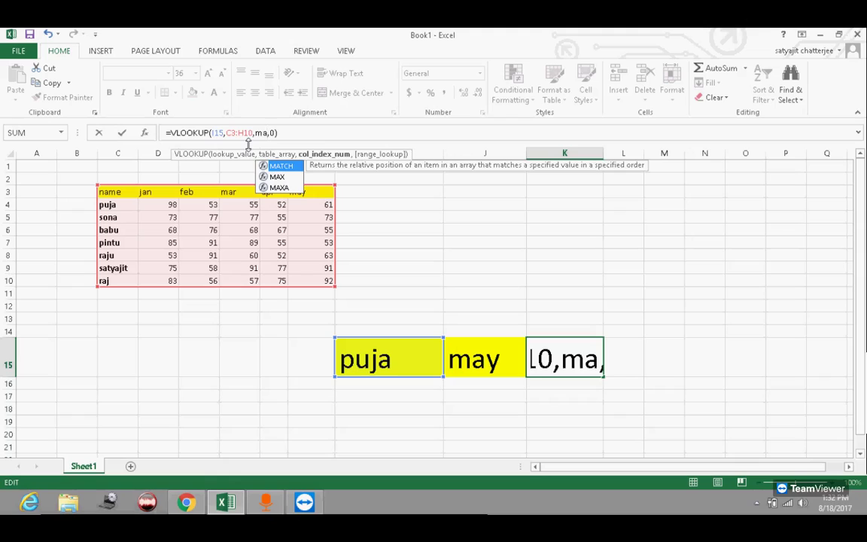
{"action": "key", "text": "Tab"}
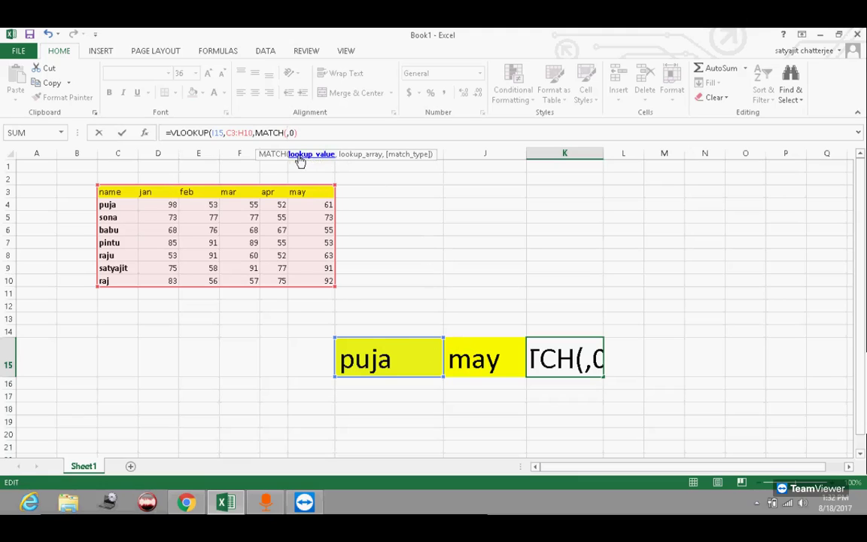
{"action": "left_click", "coordinate": [485, 358]}
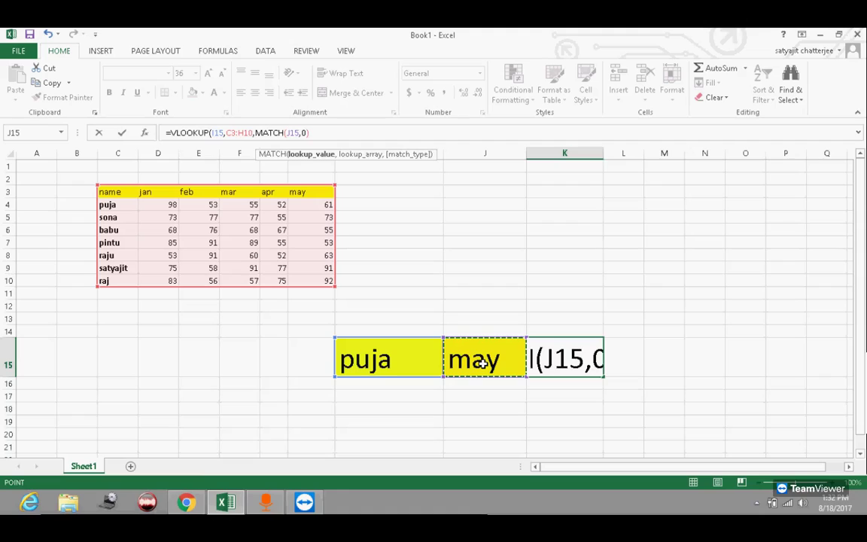
{"action": "type", "text": ","}
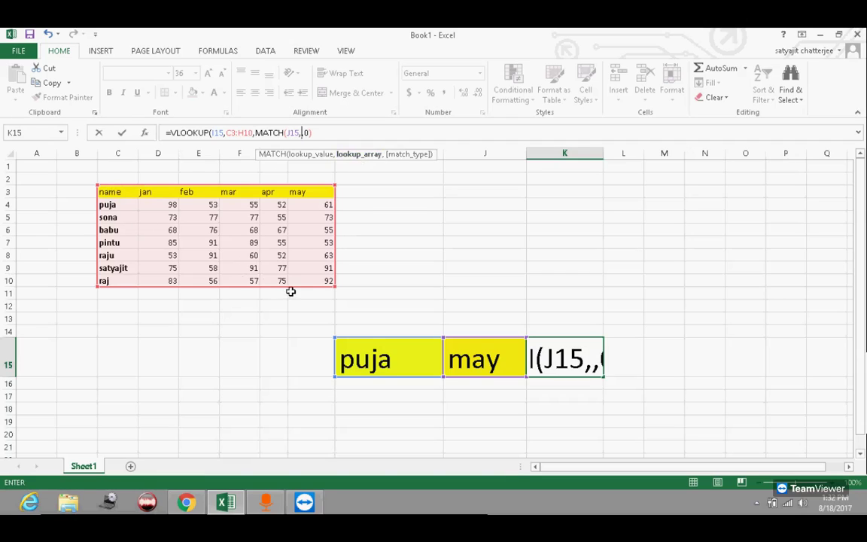
- Complete the MATCH function in K15 with lookup array C3:H3 and match type 0, and commit the formula
{"action": "left_click", "coordinate": [111, 192]}
{"action": "left_click_drag", "start_coordinate": [161, 192], "coordinate": [299, 189]}
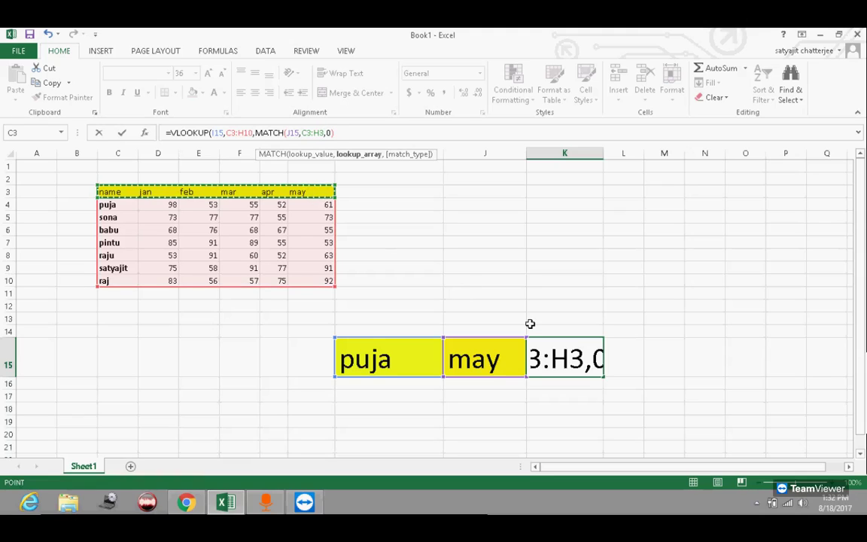
{"action": "type", "text": ","}
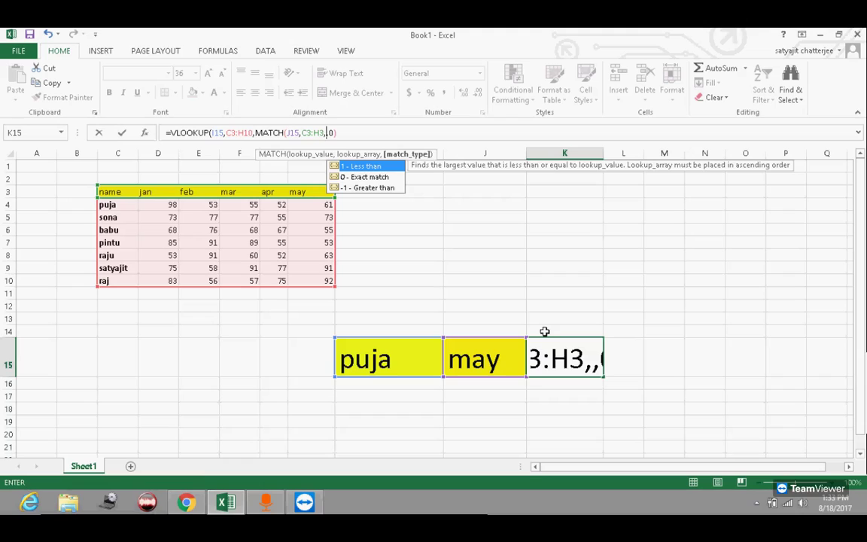
{"action": "type", "text": "0"}
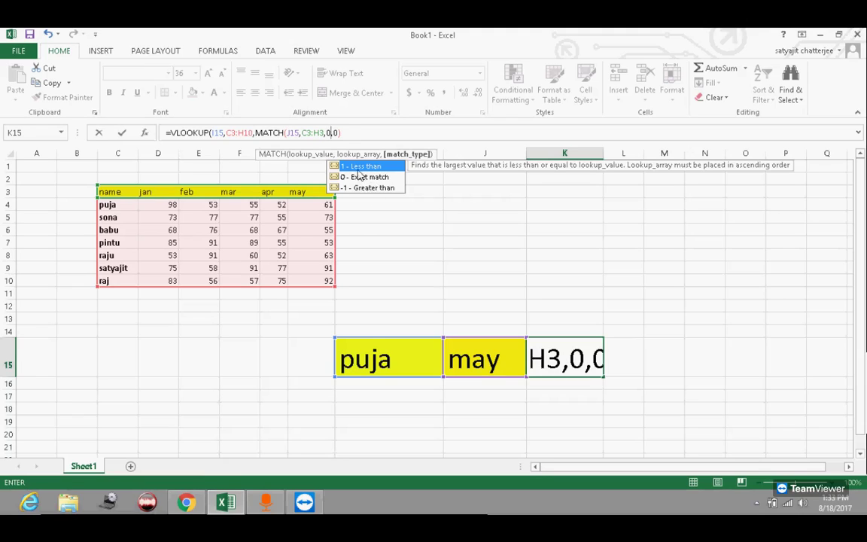
{"action": "type", "text": ")"}
{"action": "left_click", "coordinate": [347, 133]}
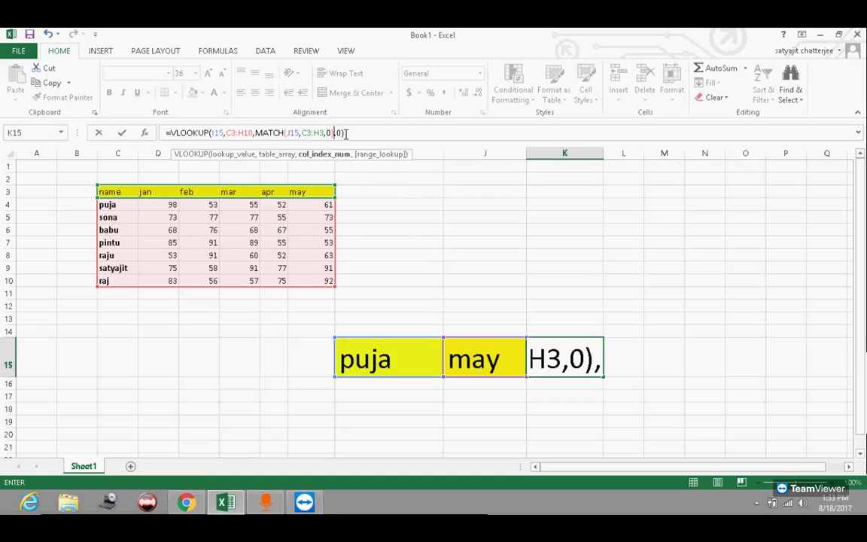
{"action": "key", "text": "Return"}
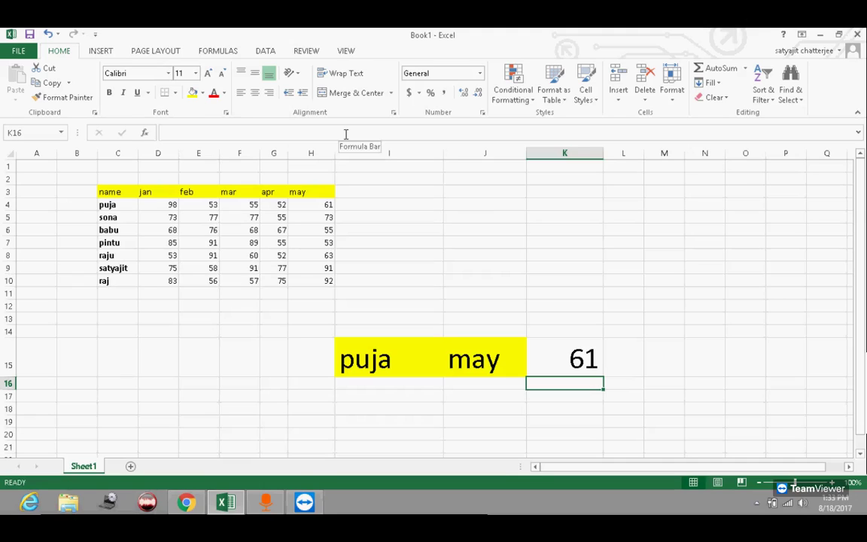
- Compare the K15 result with the may mark in H4 and the lookup month in J15
{"action": "left_click", "coordinate": [324, 204]}
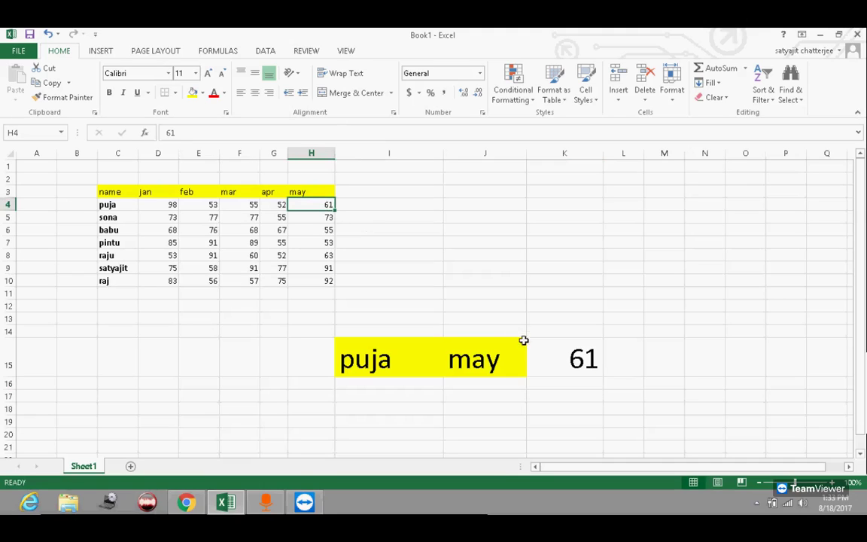
{"action": "left_click", "coordinate": [591, 353]}
{"action": "left_click", "coordinate": [505, 360]}
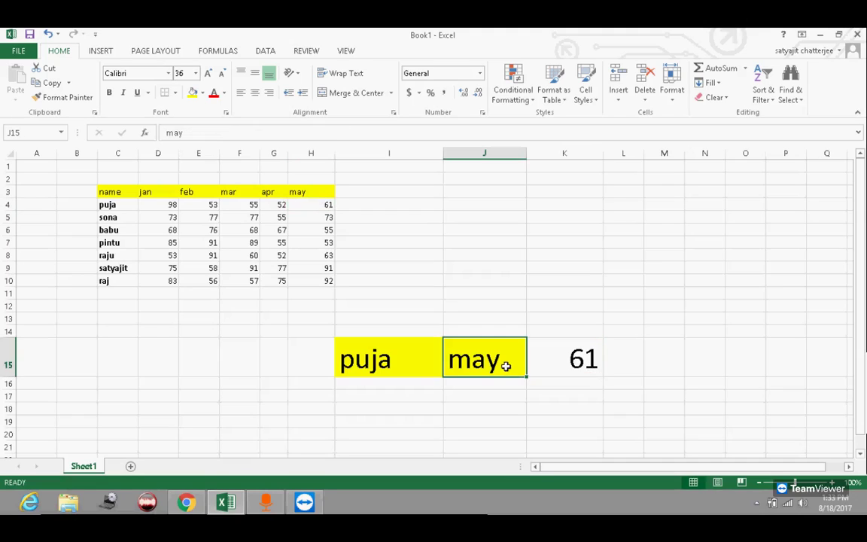
- Add a data validation list to the lookup name cell I15 with source =$C$4:$C$10
{"action": "left_click", "coordinate": [428, 362]}
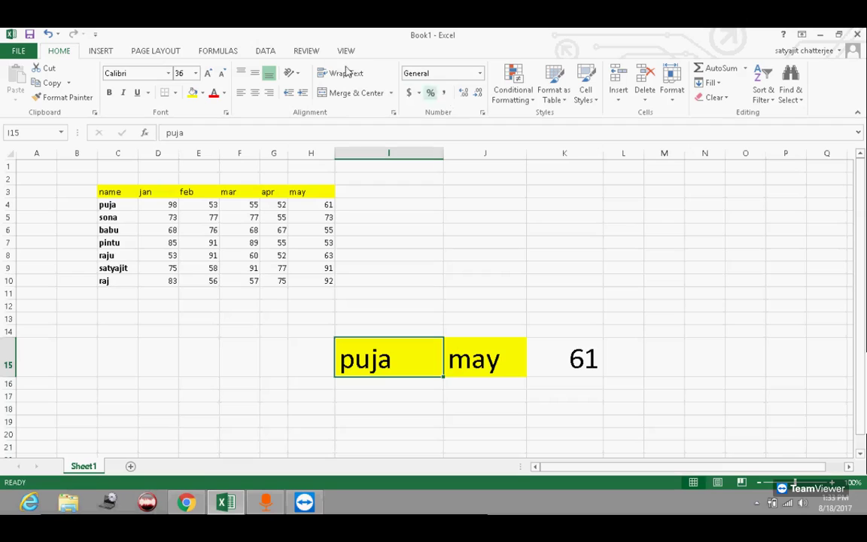
{"action": "left_click", "coordinate": [260, 50]}
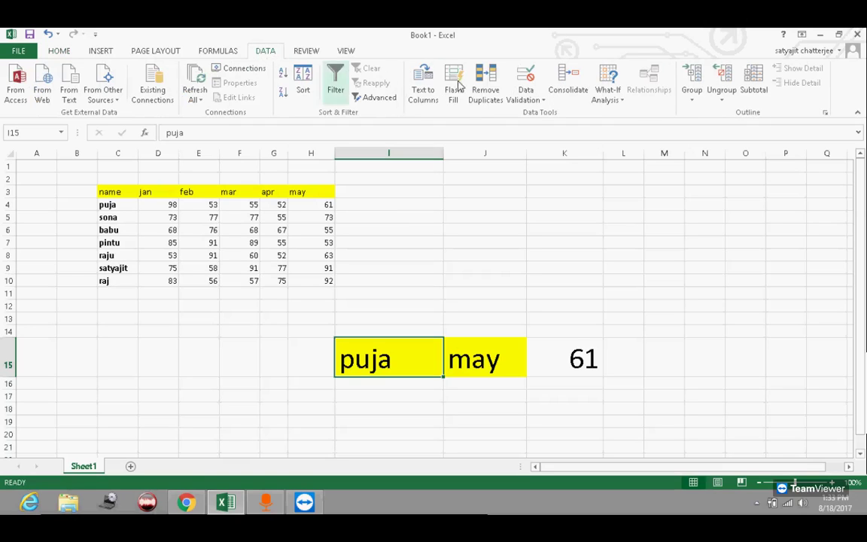
{"action": "left_click", "coordinate": [526, 96]}
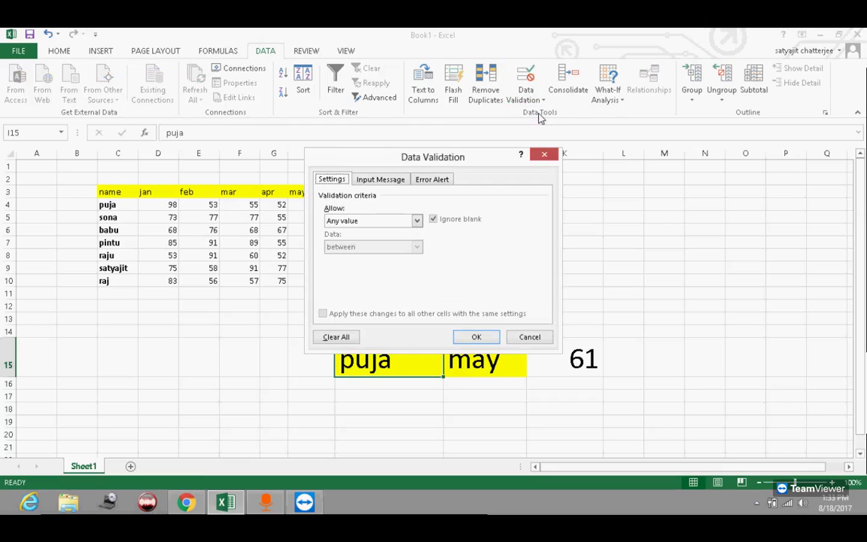
{"action": "left_click", "coordinate": [369, 221]}
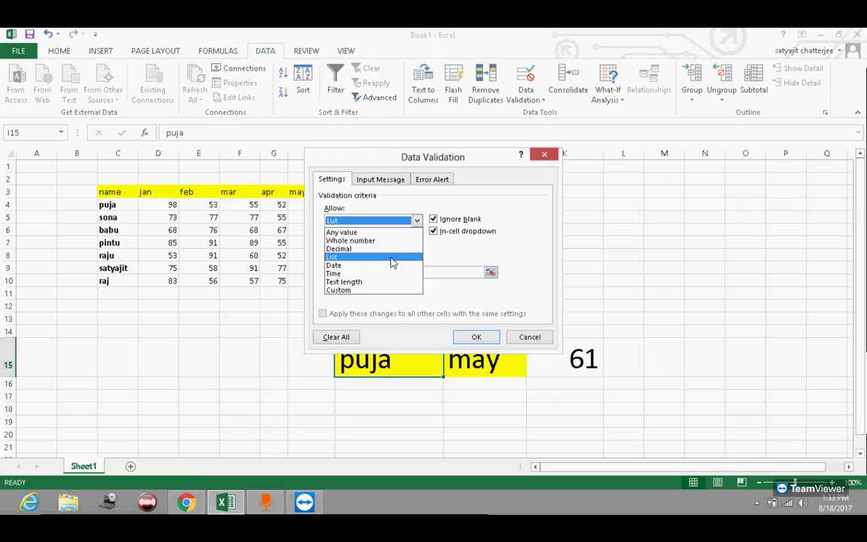
{"action": "left_click", "coordinate": [392, 257]}
{"action": "left_click", "coordinate": [394, 271]}
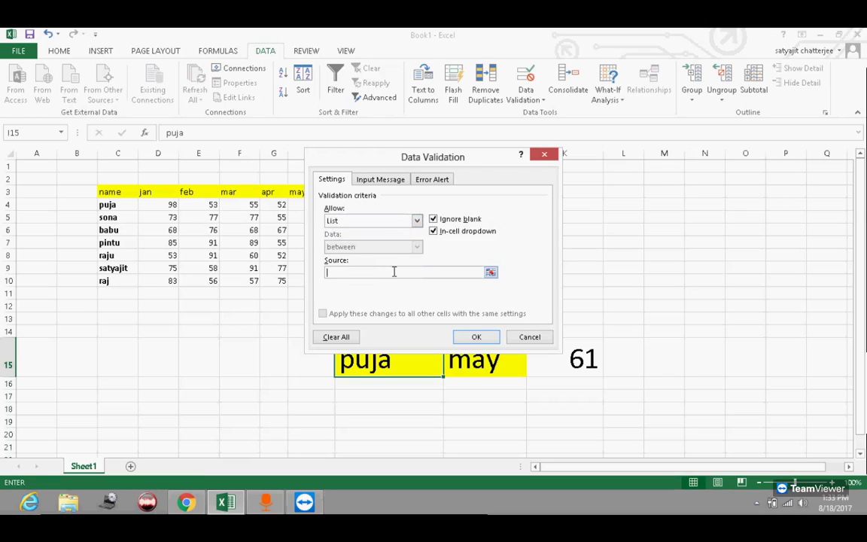
{"action": "left_click_drag", "start_coordinate": [112, 204], "coordinate": [119, 280]}
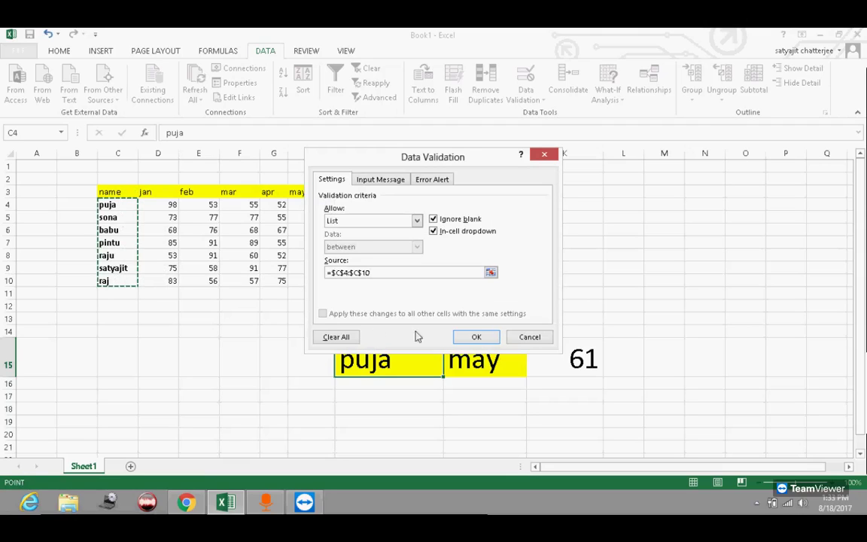
{"action": "left_click", "coordinate": [475, 336]}
- Add a data validation list to the lookup month cell J15 with source =$D$3:$H$3
{"action": "left_click", "coordinate": [488, 363]}
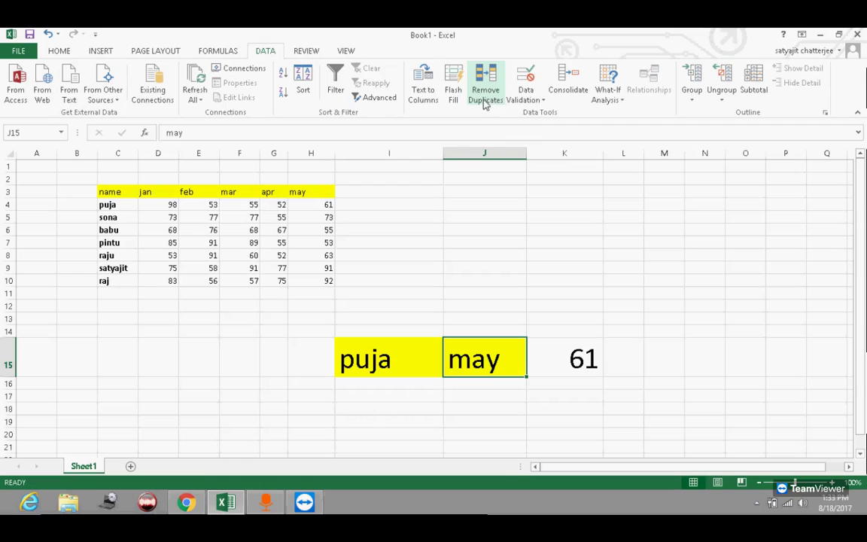
{"action": "left_click", "coordinate": [533, 99]}
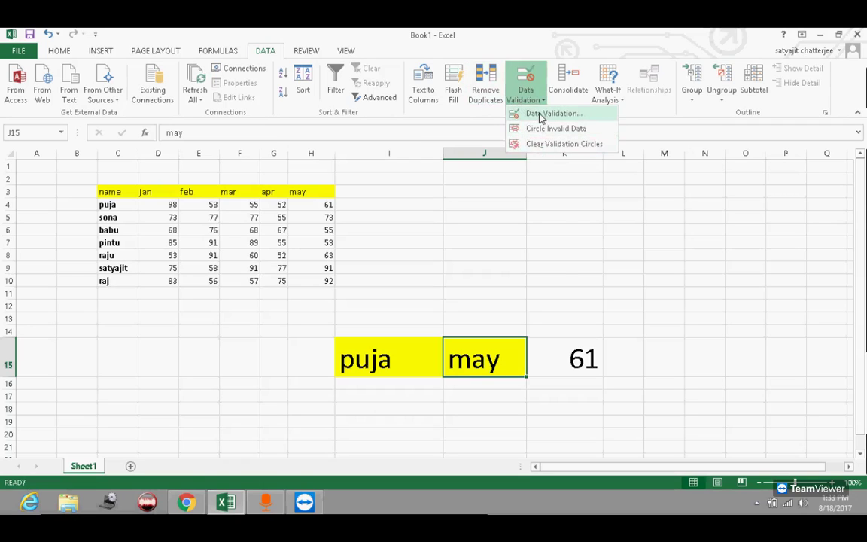
{"action": "left_click", "coordinate": [541, 114]}
{"action": "left_click", "coordinate": [385, 221]}
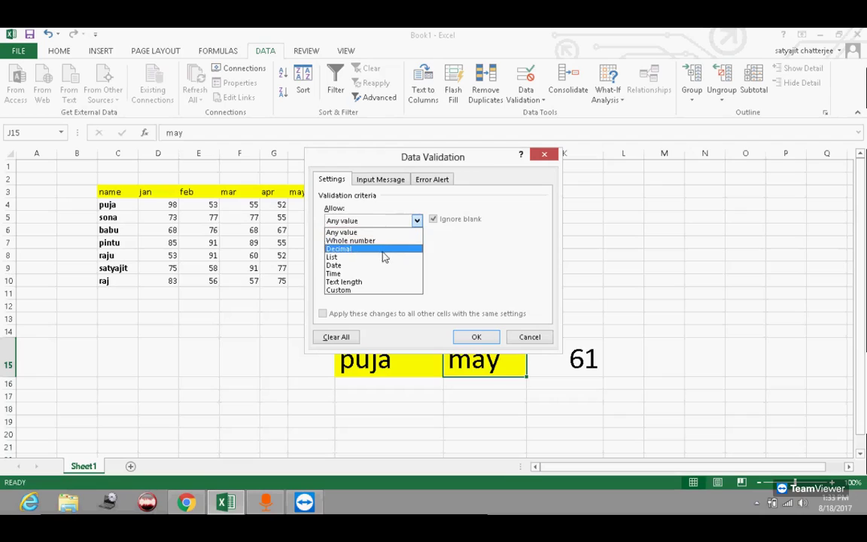
{"action": "left_click", "coordinate": [383, 256]}
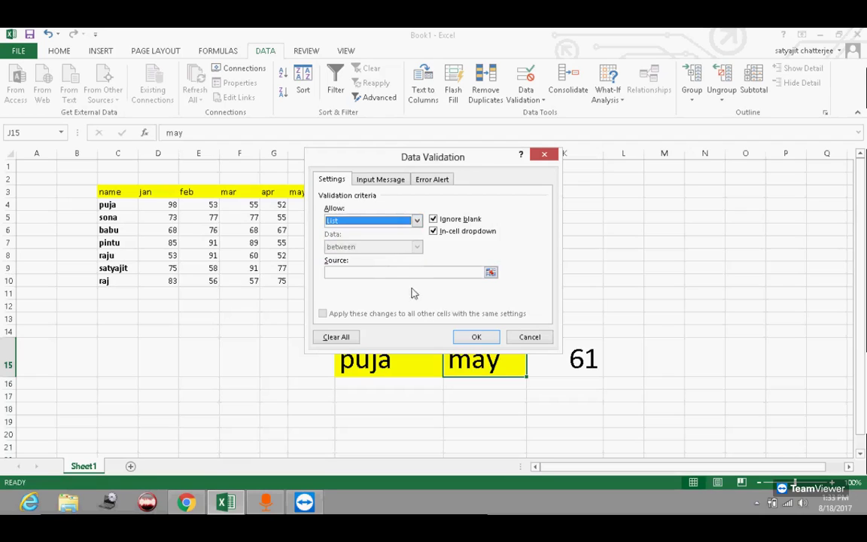
{"action": "left_click", "coordinate": [386, 274]}
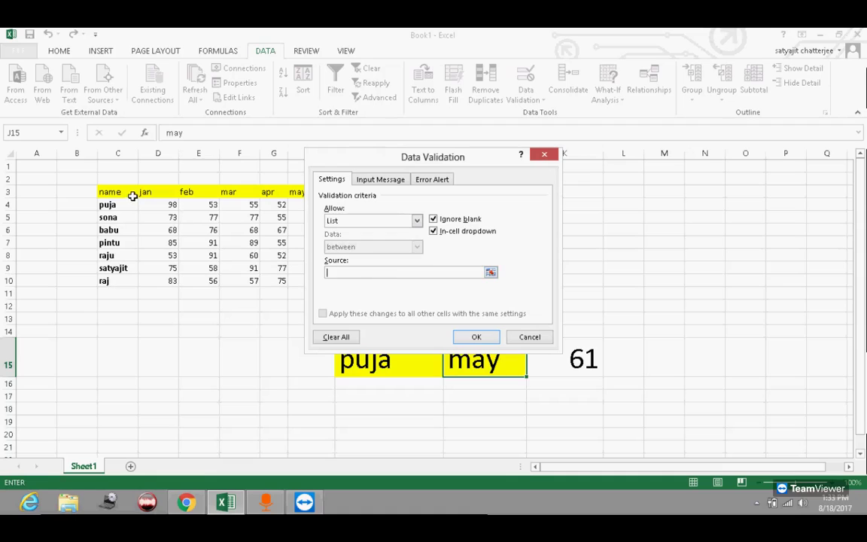
{"action": "left_click_drag", "start_coordinate": [145, 192], "coordinate": [301, 194]}
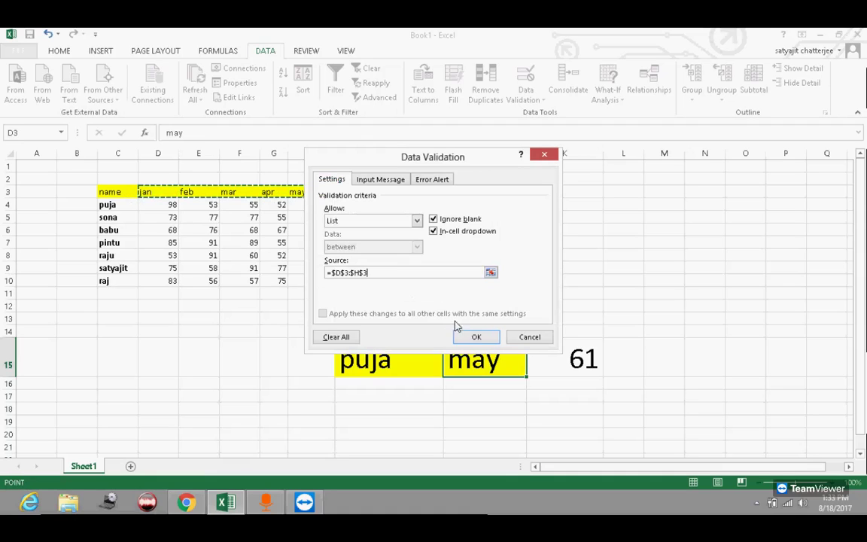
{"action": "left_click", "coordinate": [477, 336]}
{"action": "left_click", "coordinate": [494, 411]}
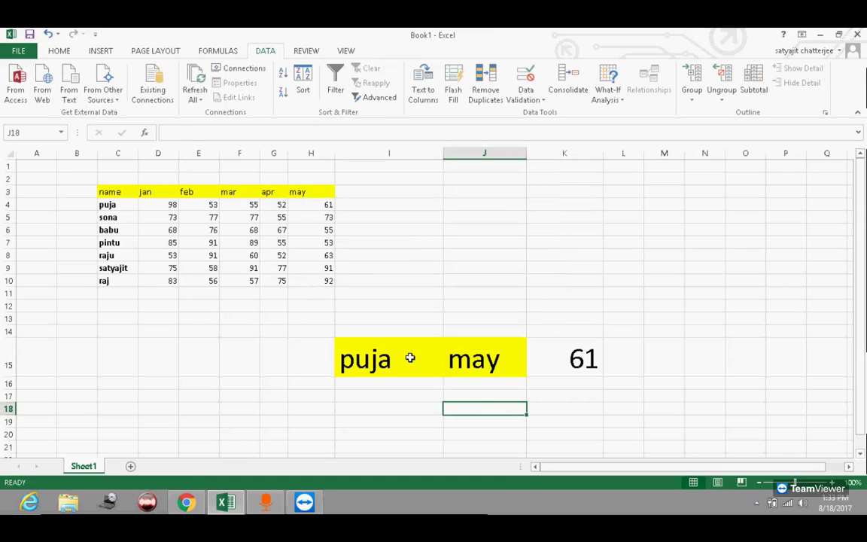
- Choose the name from C8 in the I15 list and check the K15 result against that person's row C8:H8
{"action": "left_click", "coordinate": [410, 358]}
{"action": "left_click", "coordinate": [449, 371]}
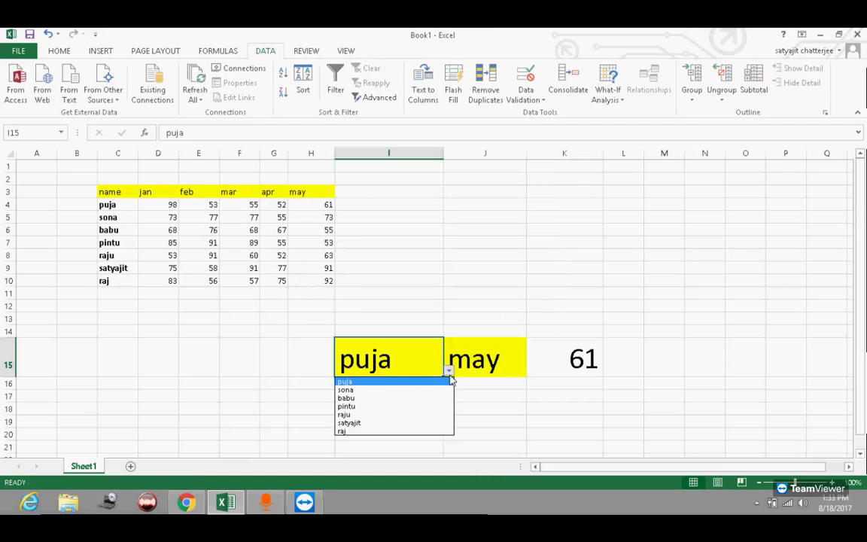
{"action": "left_click", "coordinate": [362, 415]}
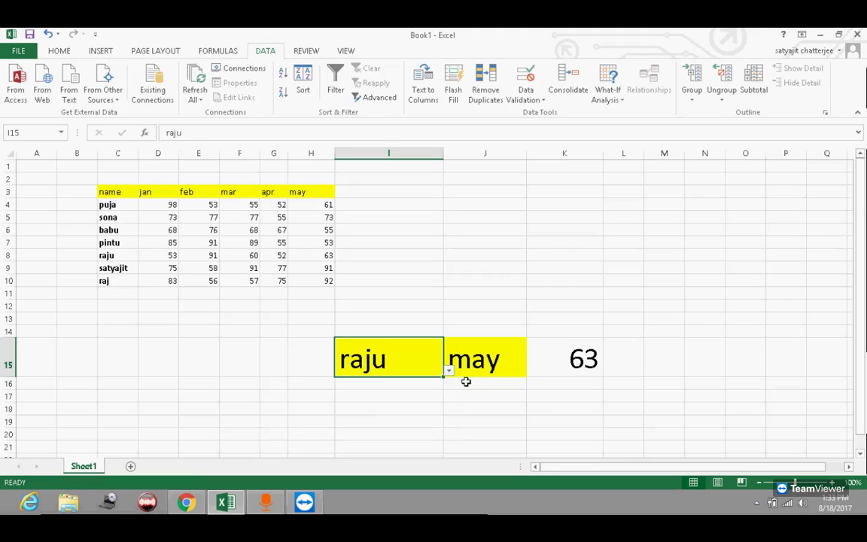
{"action": "left_click", "coordinate": [516, 368]}
{"action": "left_click_drag", "start_coordinate": [109, 255], "coordinate": [321, 247]}
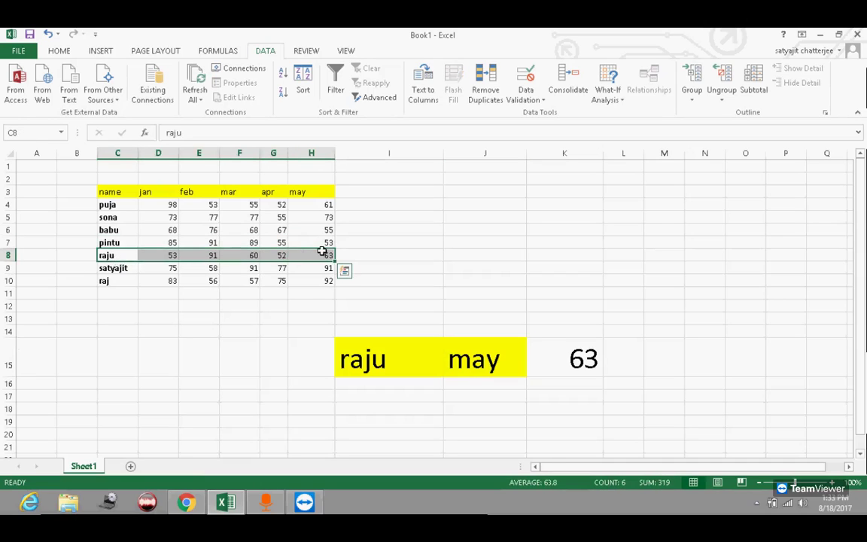
{"action": "left_click", "coordinate": [321, 247]}
{"action": "left_click", "coordinate": [576, 363]}
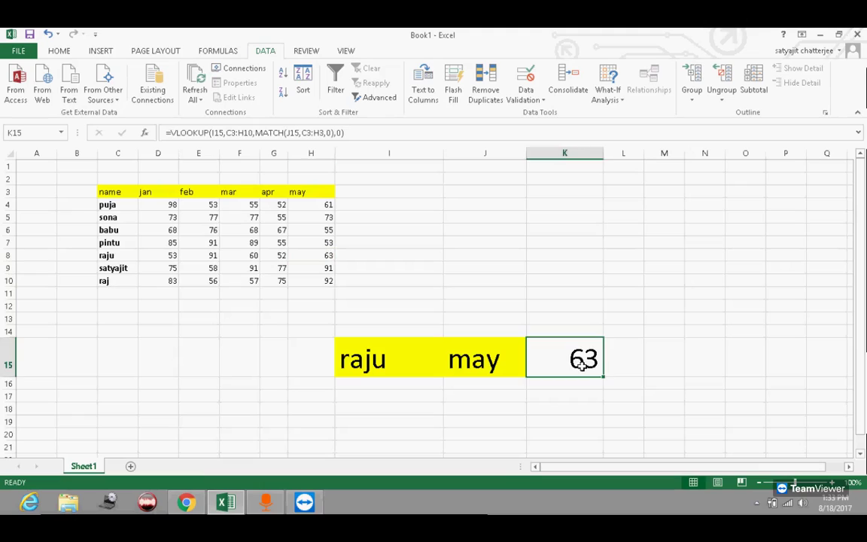
- Choose feb in the J15 month list and check the K15 result against cell E8
{"action": "left_click", "coordinate": [474, 361]}
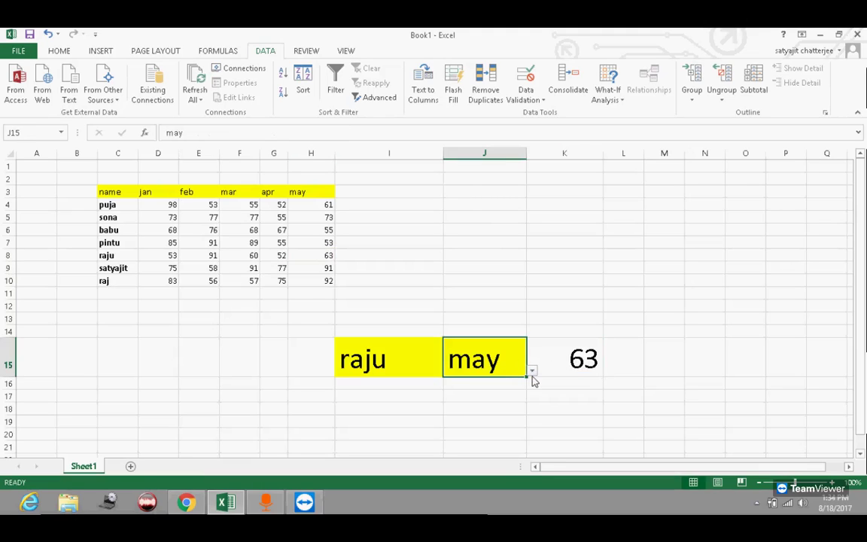
{"action": "left_click", "coordinate": [532, 371]}
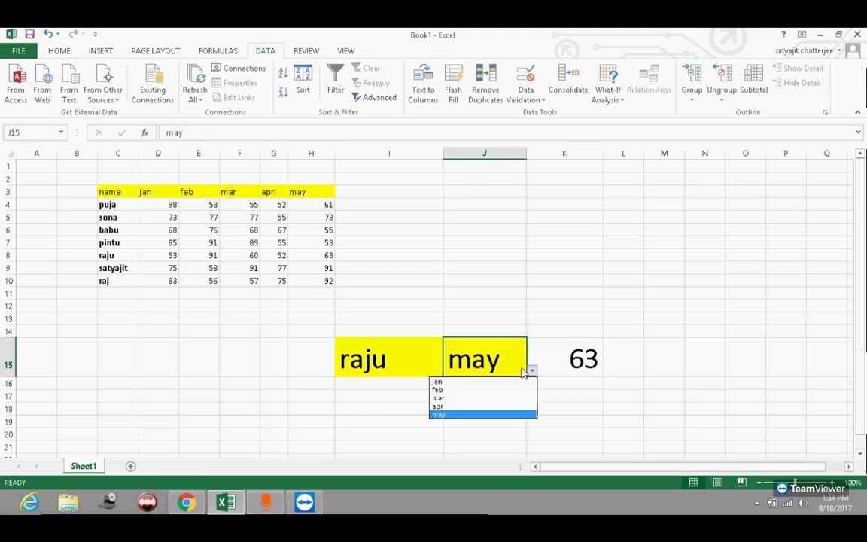
{"action": "left_click", "coordinate": [471, 391]}
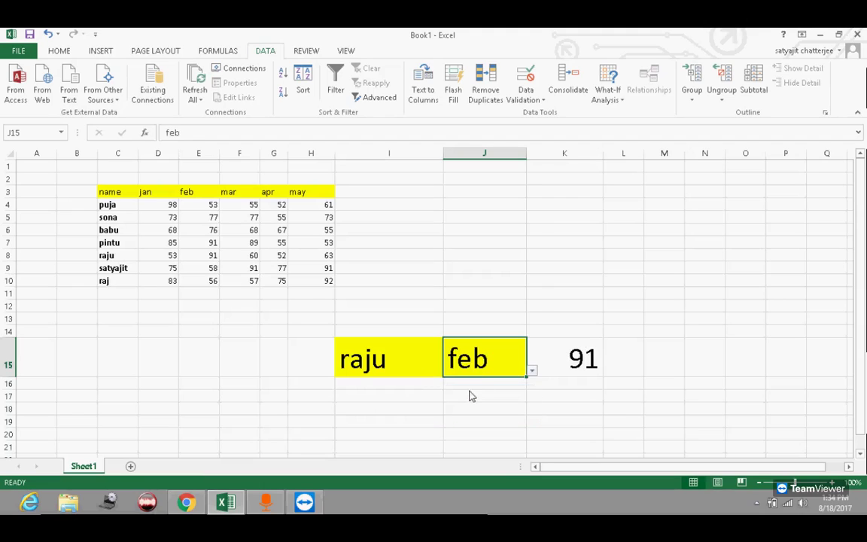
{"action": "left_click", "coordinate": [124, 255]}
{"action": "left_click", "coordinate": [195, 258]}
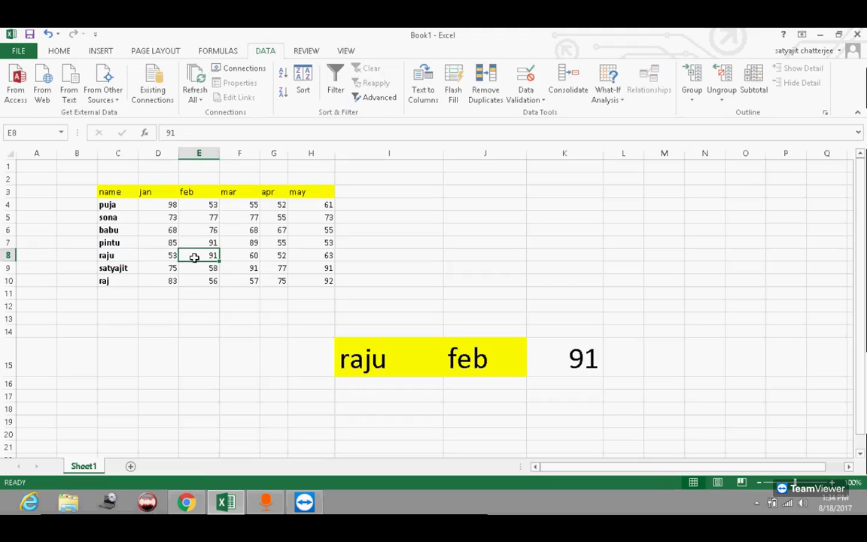
{"action": "left_click", "coordinate": [595, 359]}
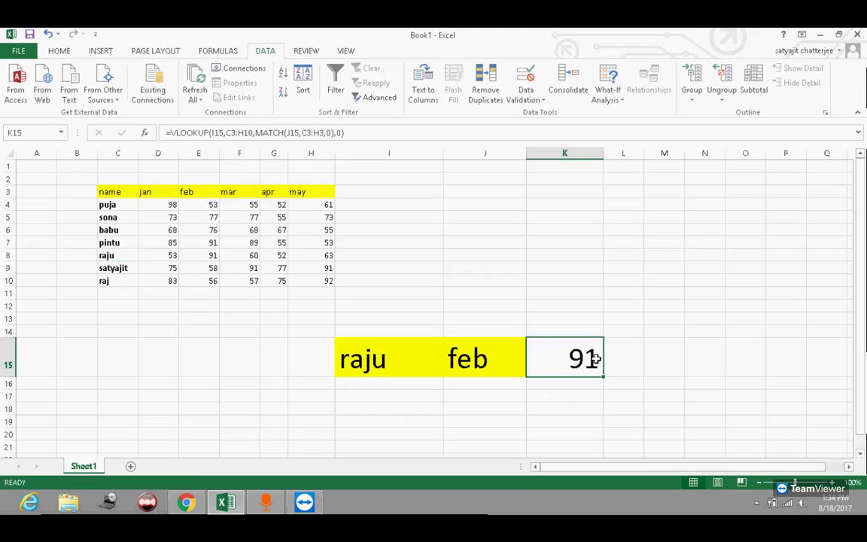